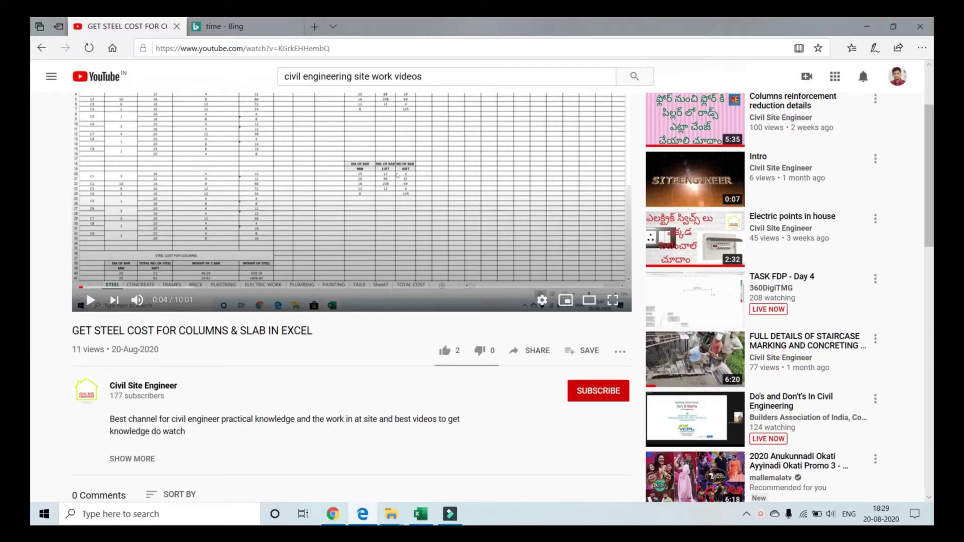
# Subscribe to the Civil Site Engineer channel with notifications turned on and like the steel cost video
pyautogui.click(602, 397)
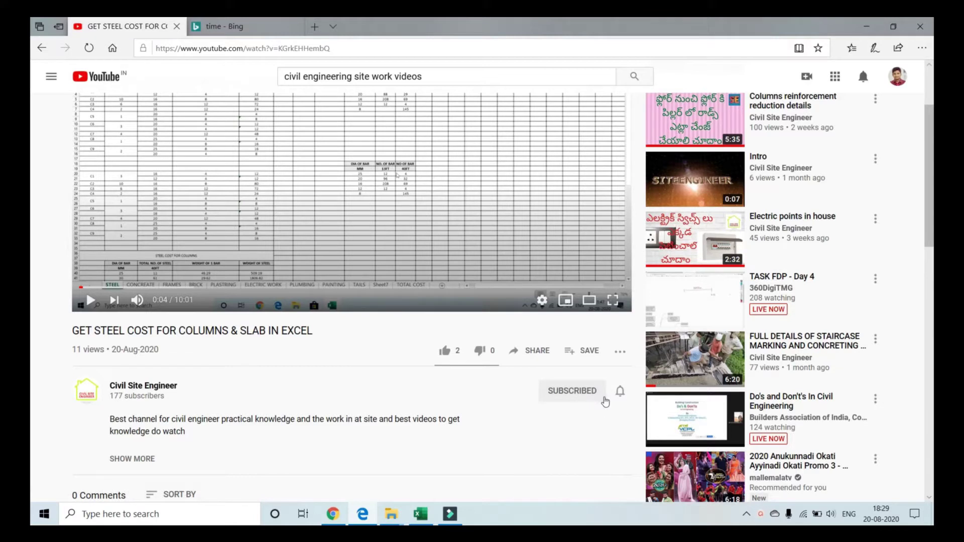
pyautogui.click(620, 392)
pyautogui.click(647, 415)
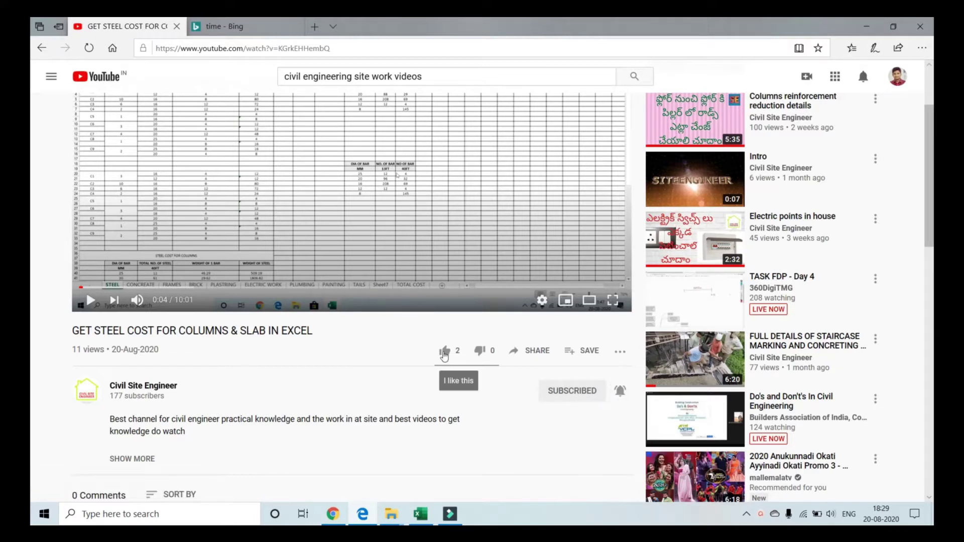
pyautogui.click(444, 354)
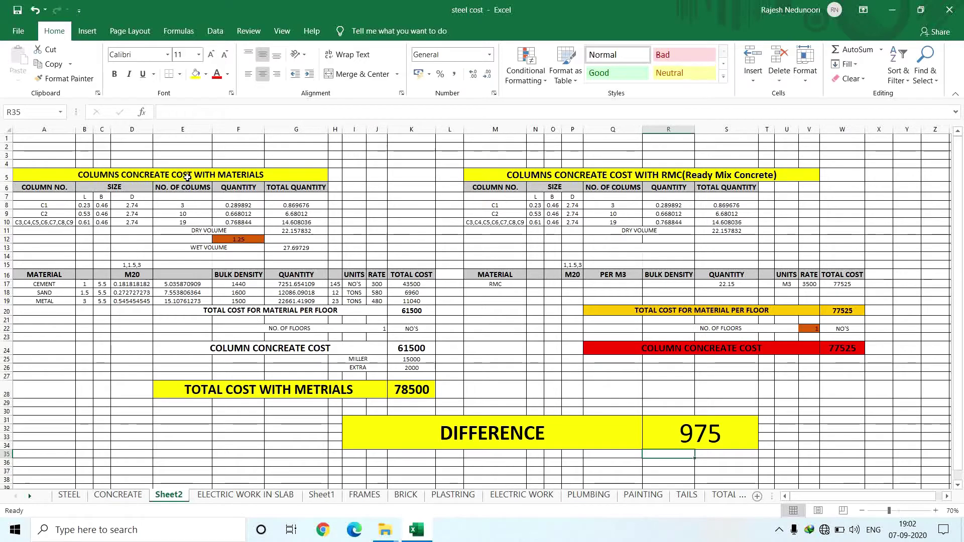
# In the steel cost Excel workbook, examine the column quantities, dry volume and conversion factor of the materials cost table
pyautogui.click(187, 176)
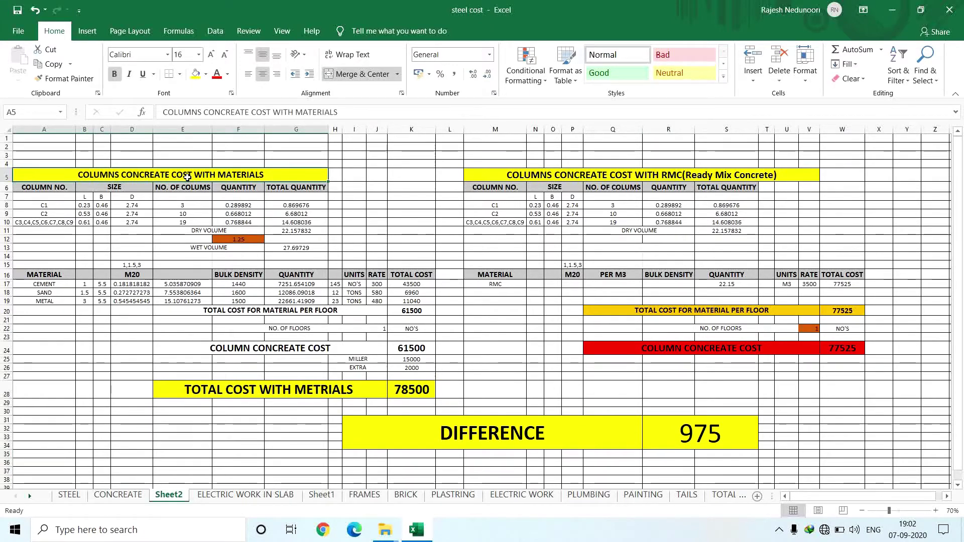
pyautogui.click(239, 223)
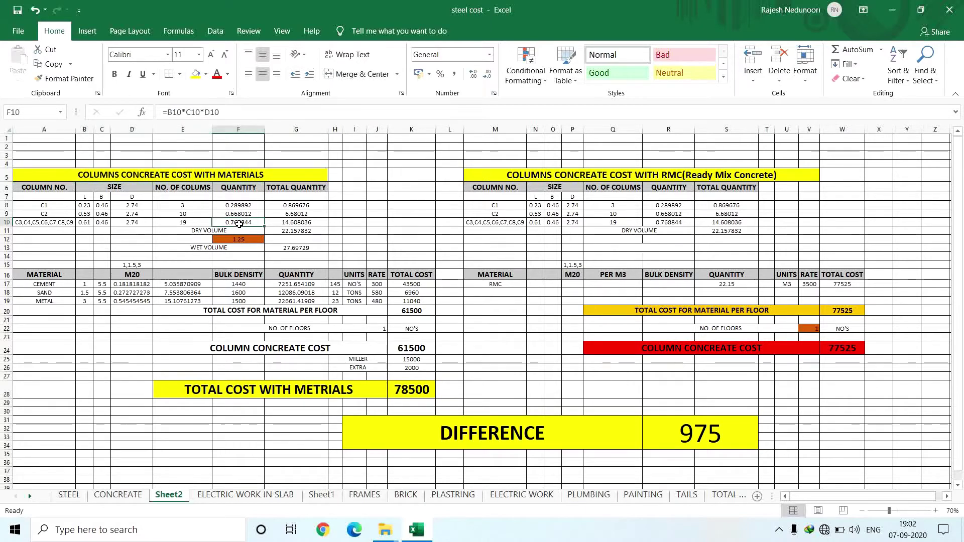
pyautogui.click(292, 222)
pyautogui.click(306, 234)
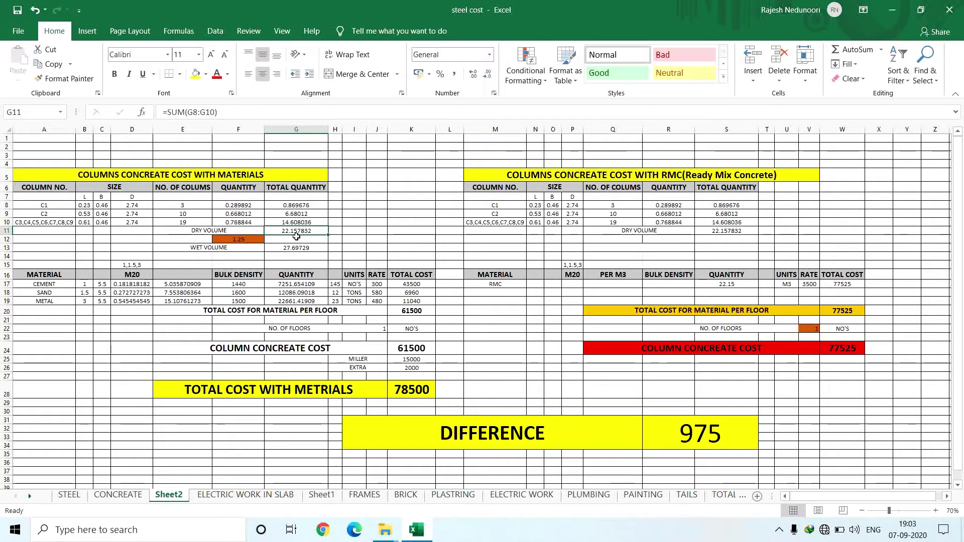
pyautogui.click(259, 240)
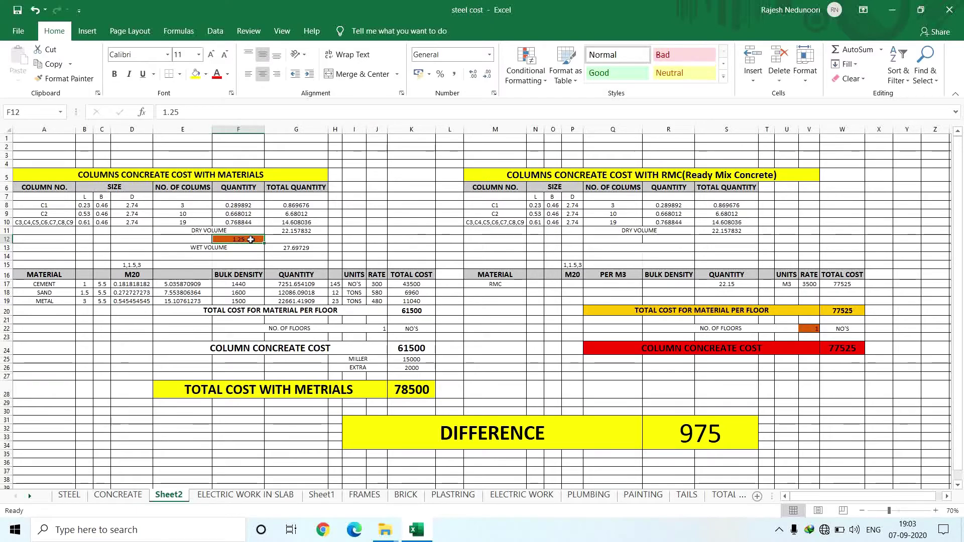
# Enlarge the columns concrete cost with materials table and review its heading and the C1 column entry
pyautogui.scroll(2, 250, 240)
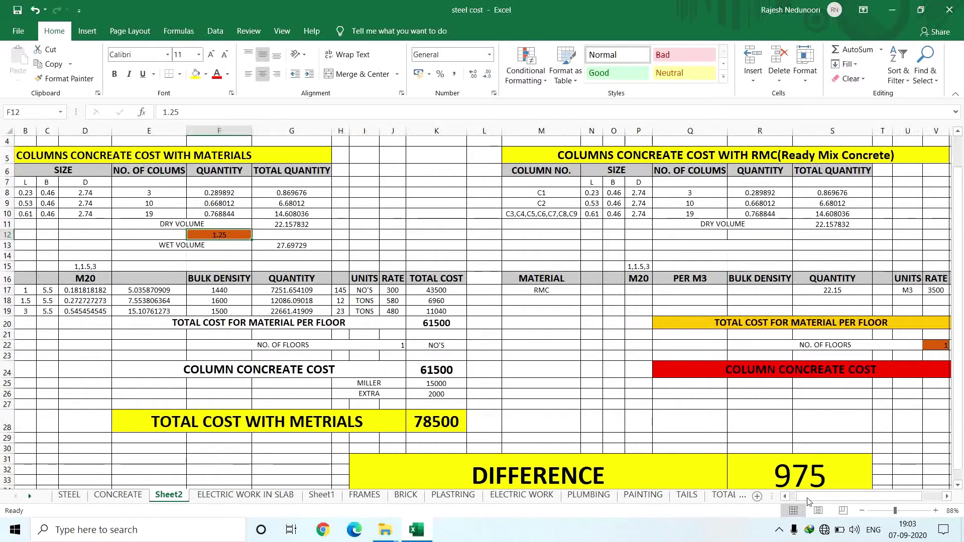
pyautogui.moveTo(809, 497); pyautogui.dragTo(761, 500)
pyautogui.scroll(3, 74, 278)
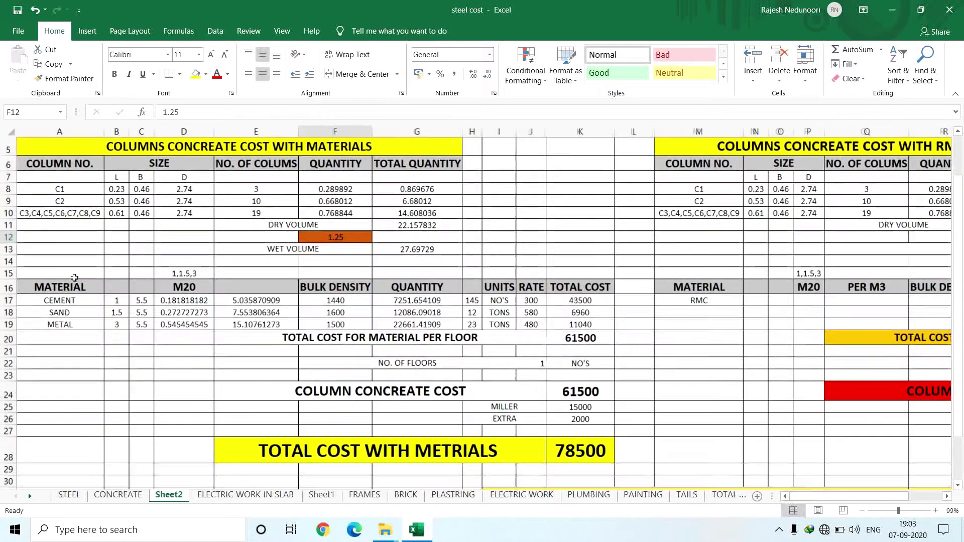
pyautogui.scroll(2, 90, 277)
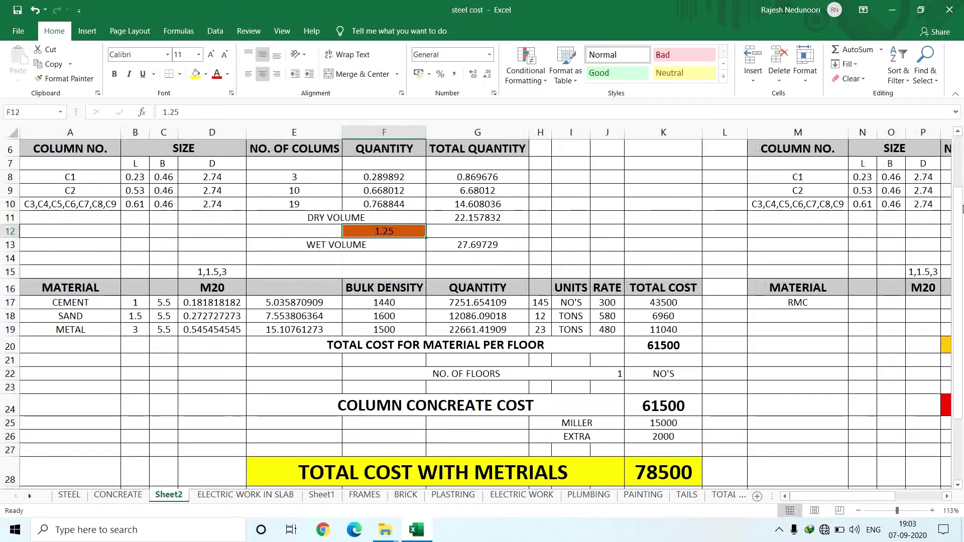
pyautogui.moveTo(961, 196); pyautogui.dragTo(959, 166)
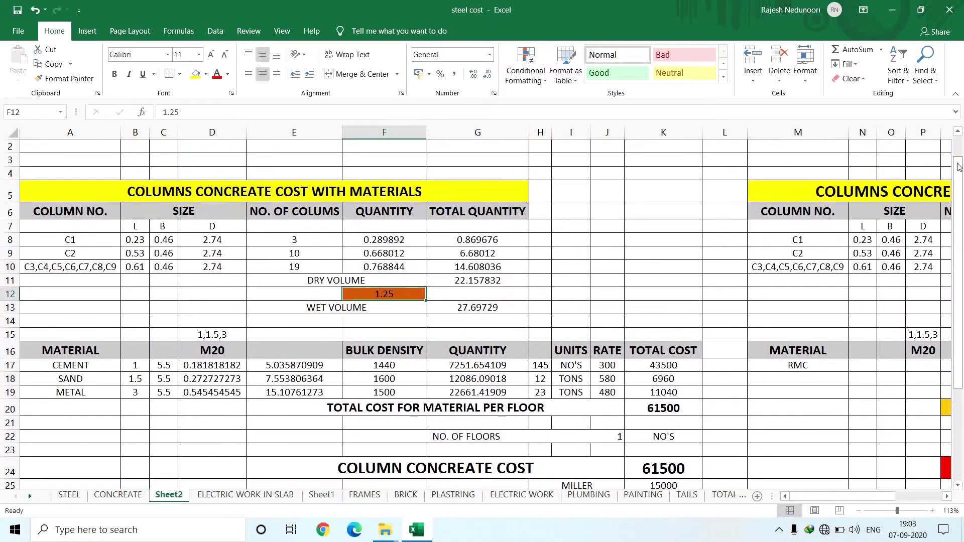
pyautogui.click(290, 158)
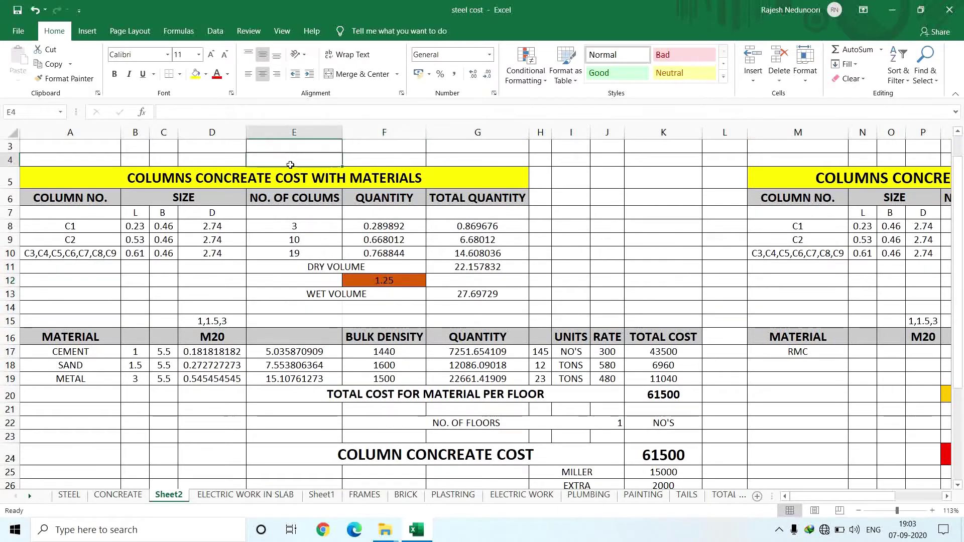
pyautogui.click(198, 179)
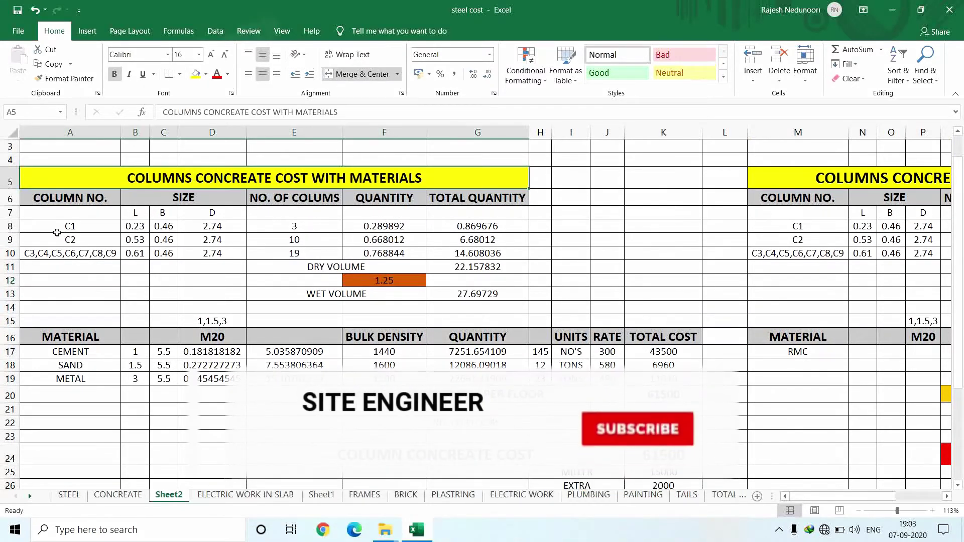
pyautogui.click(83, 229)
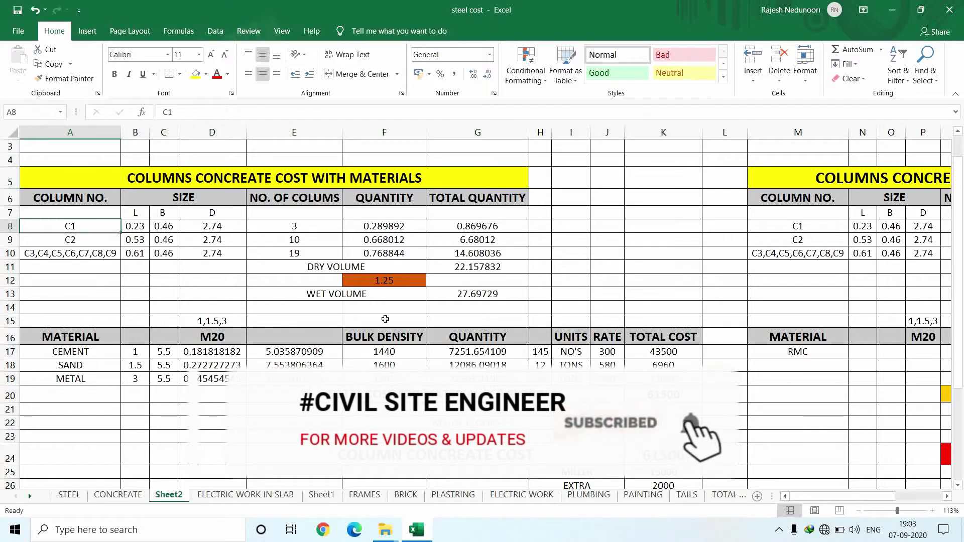
# Inspect how the wet volume is derived from the dry volume and the conversion factor
pyautogui.click(497, 268)
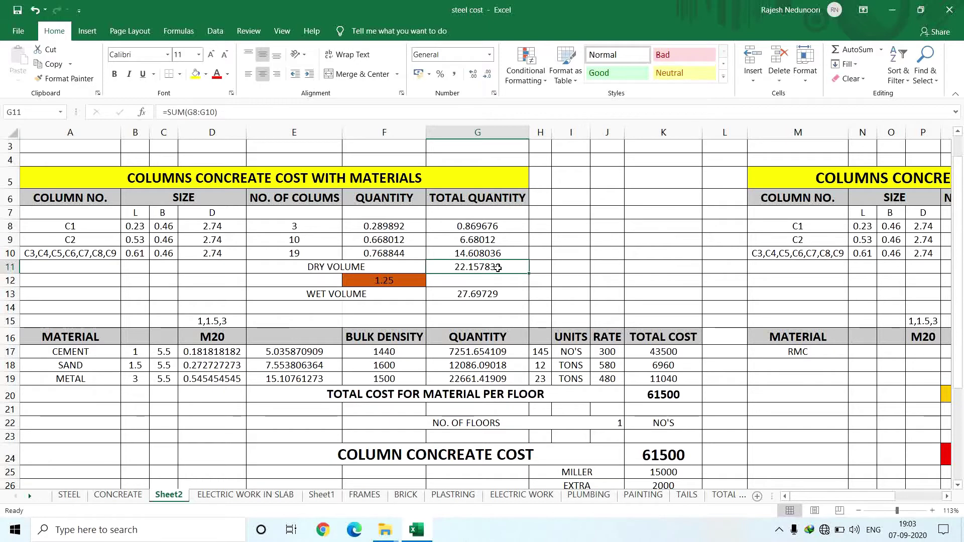
pyautogui.click(382, 264)
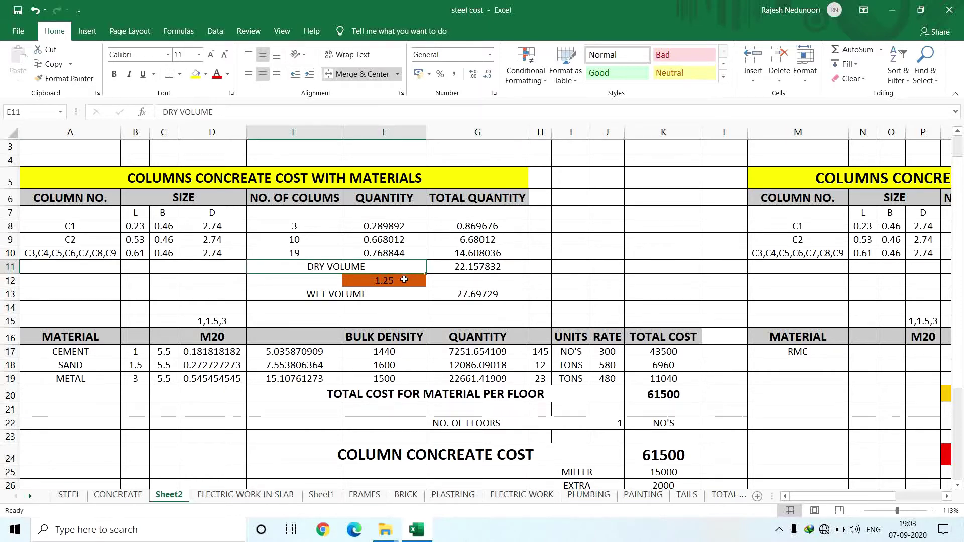
pyautogui.click(404, 280)
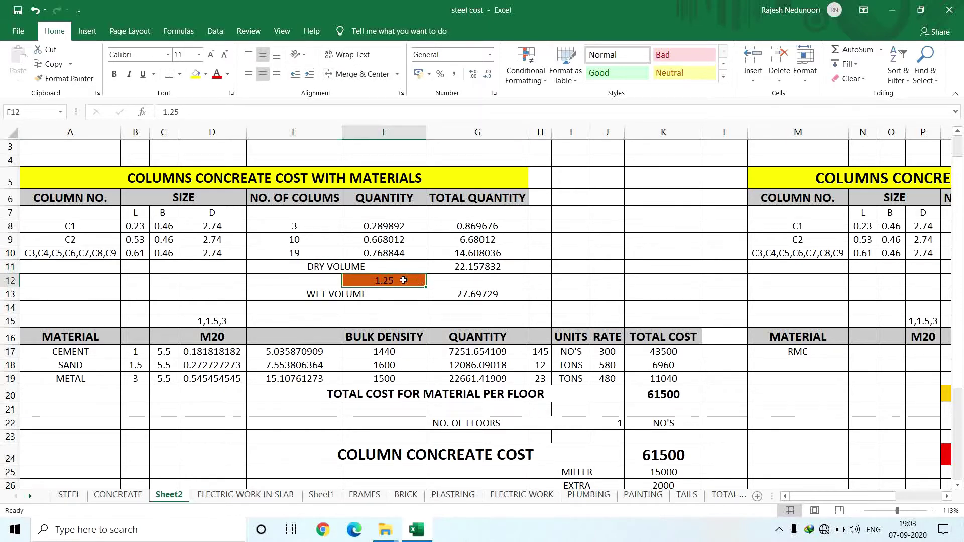
pyautogui.click(462, 294)
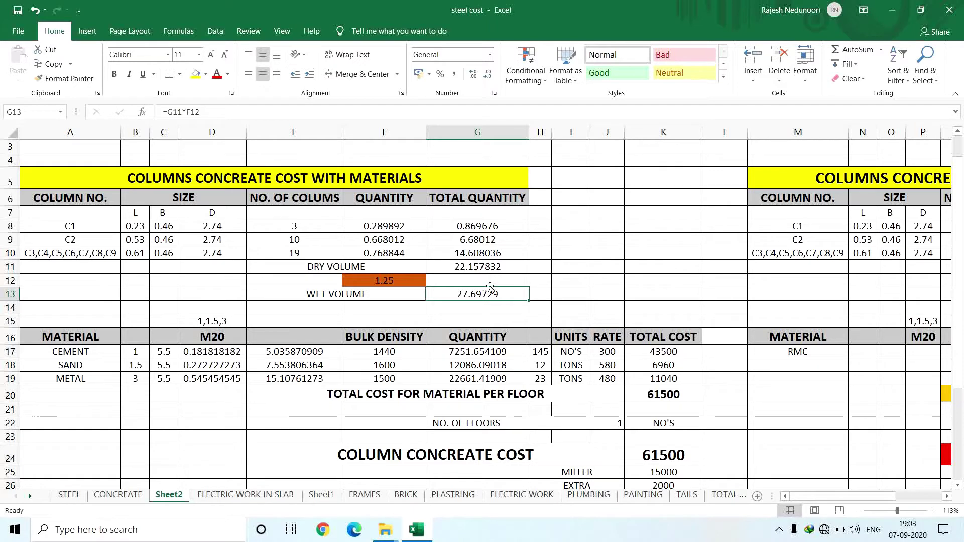
# Examine the M20 mix, the cement quantity and cost formulas, and the rounded unit counts for cement, sand and metal
pyautogui.click(231, 336)
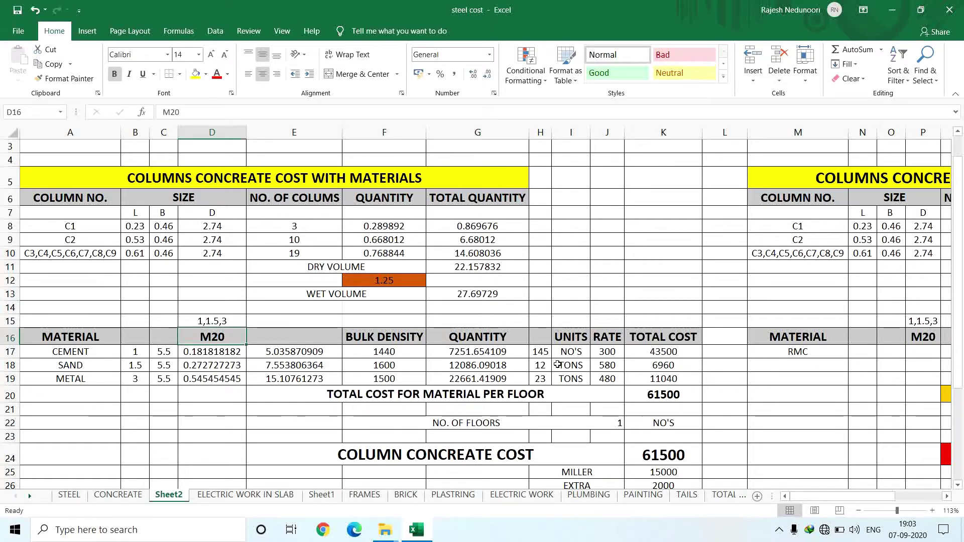
pyautogui.click(474, 354)
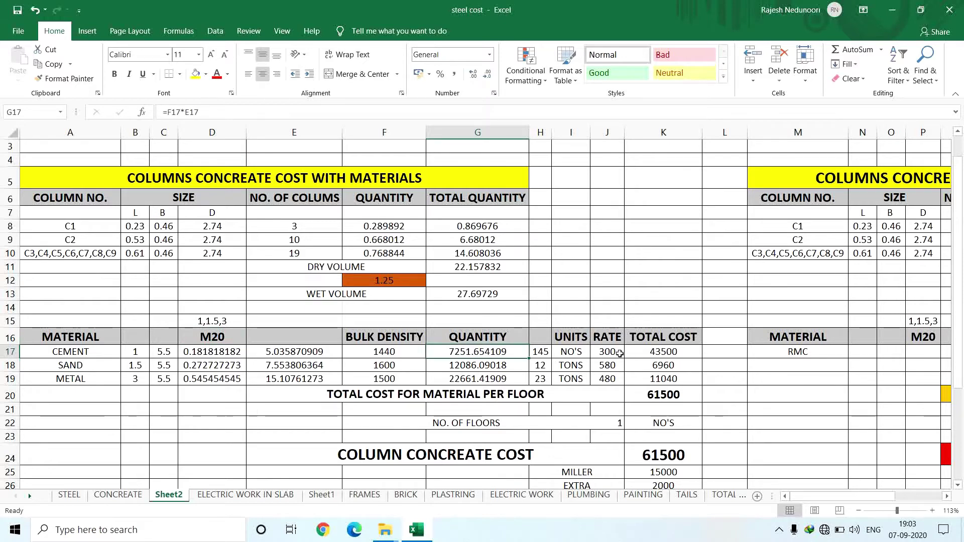
pyautogui.click(659, 351)
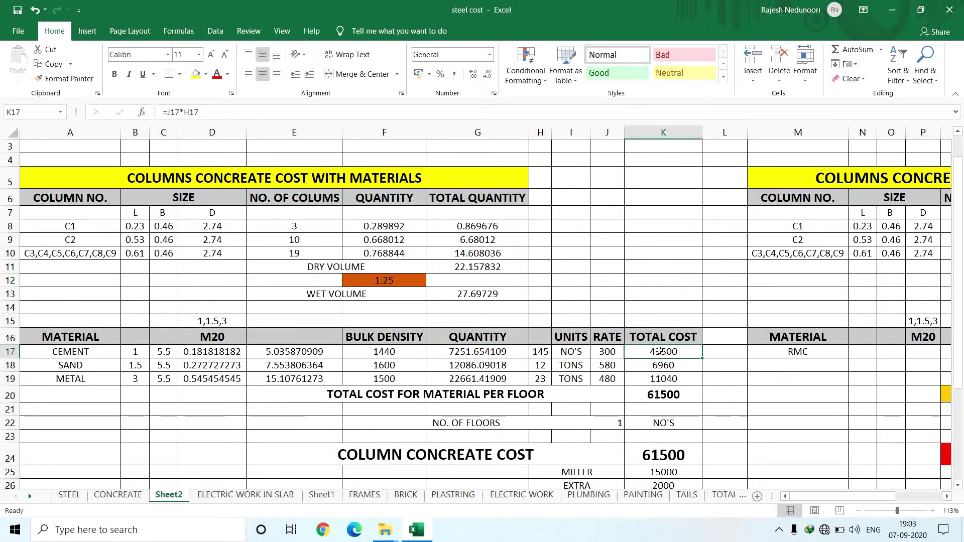
pyautogui.click(543, 357)
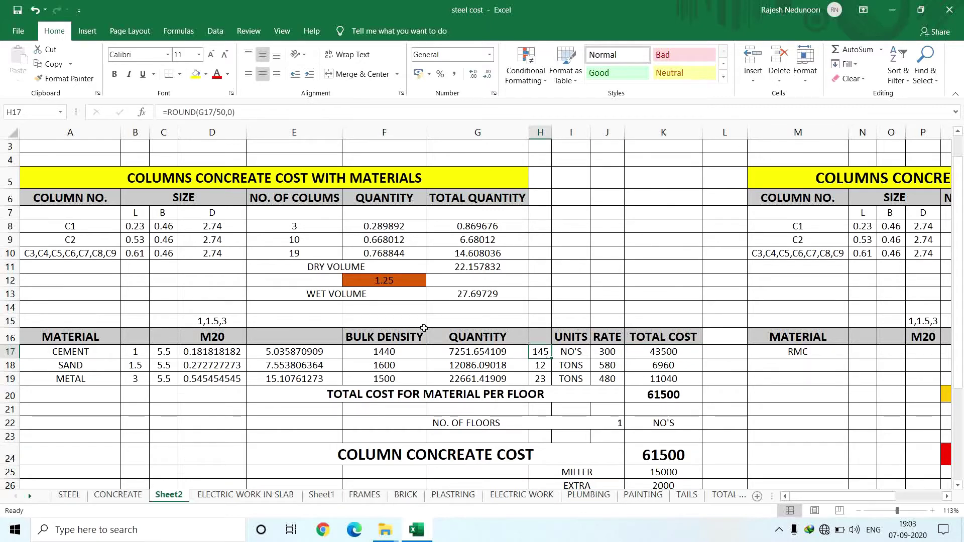
pyautogui.click(542, 365)
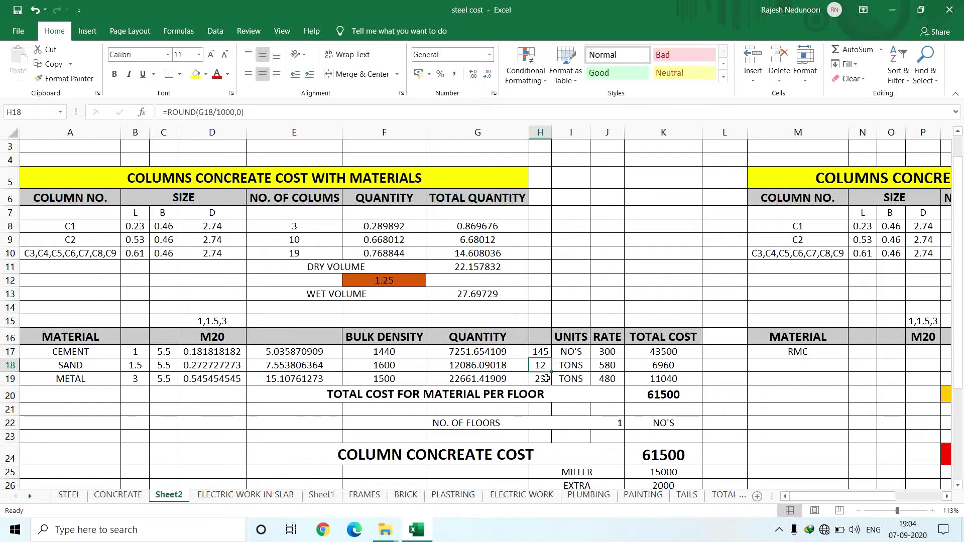
pyautogui.click(546, 378)
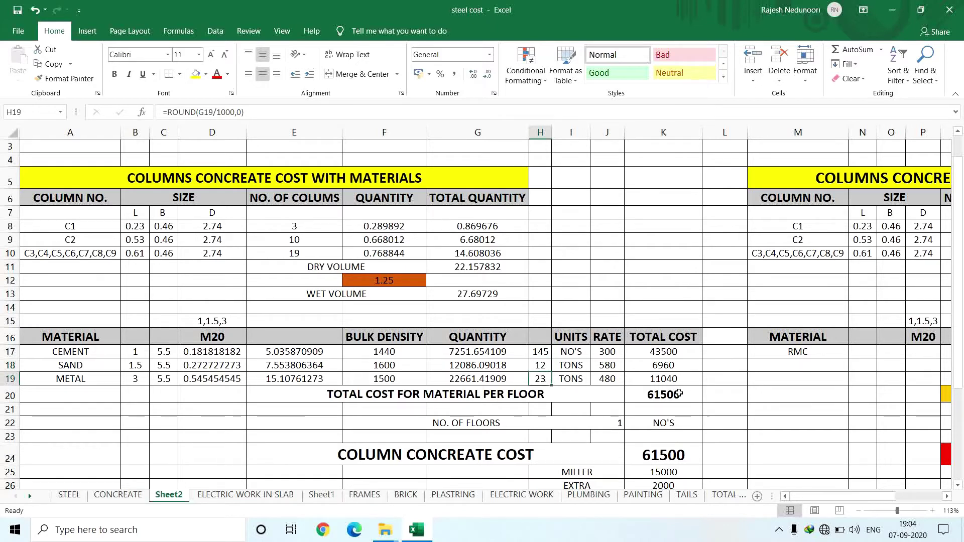
# Review the cement, sand and metal rates, the metal cost formula and the total material cost per floor
pyautogui.click(608, 354)
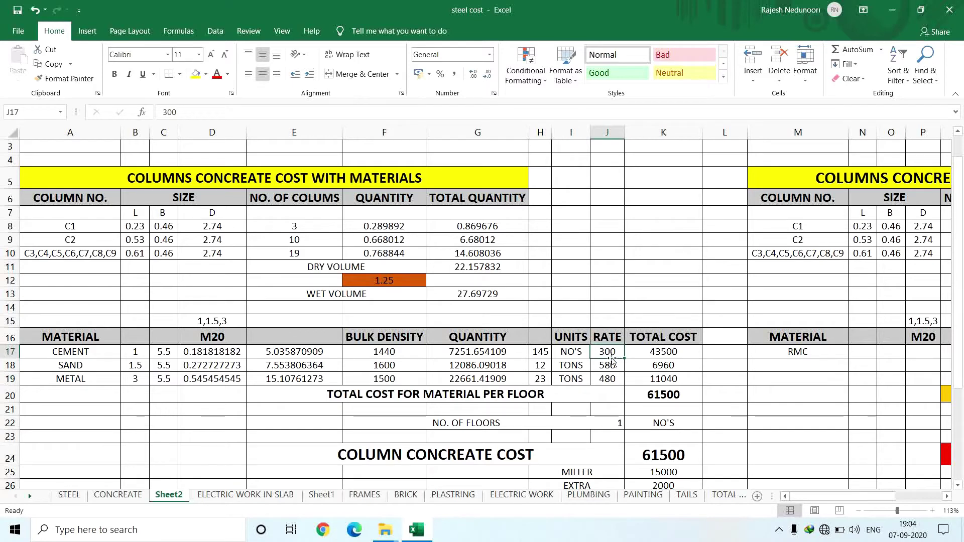
pyautogui.click(616, 366)
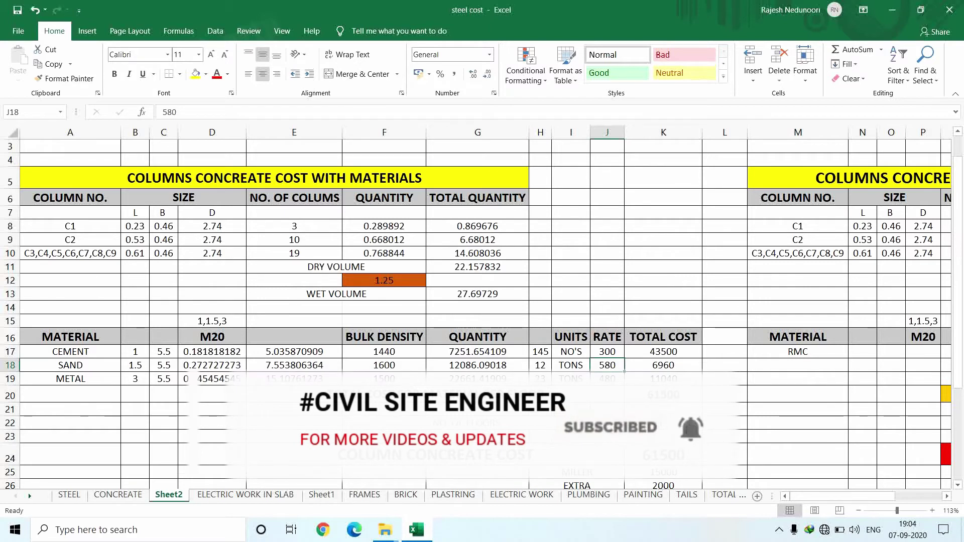
pyautogui.click(611, 380)
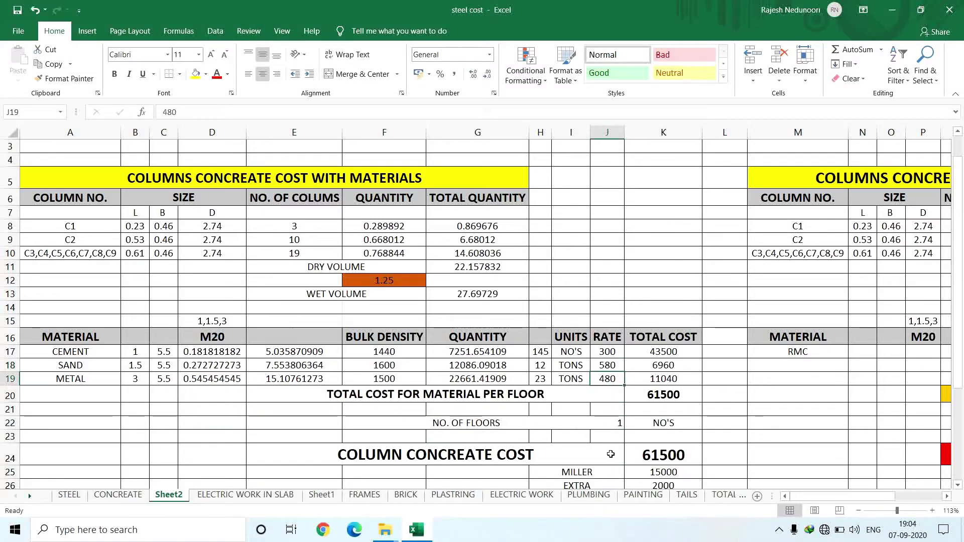
pyautogui.click(671, 377)
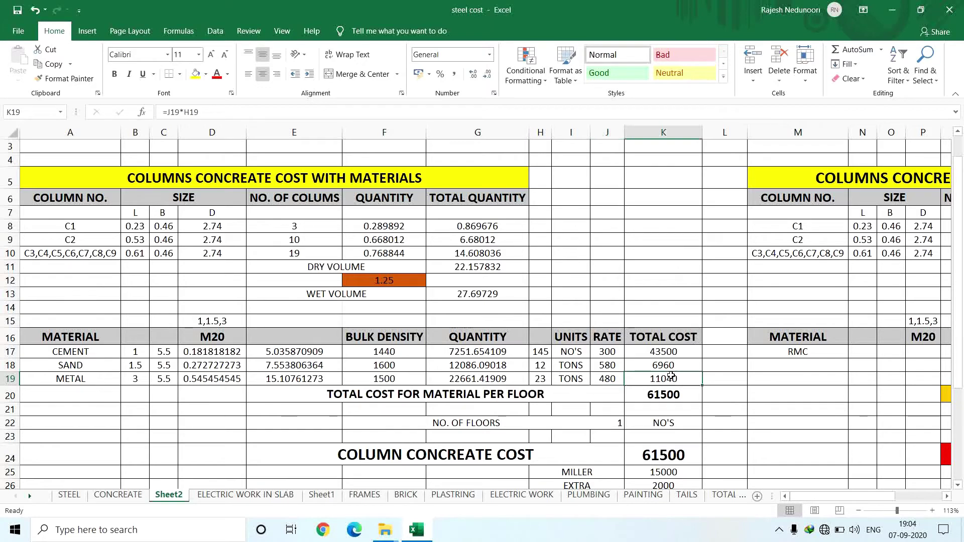
pyautogui.click(673, 393)
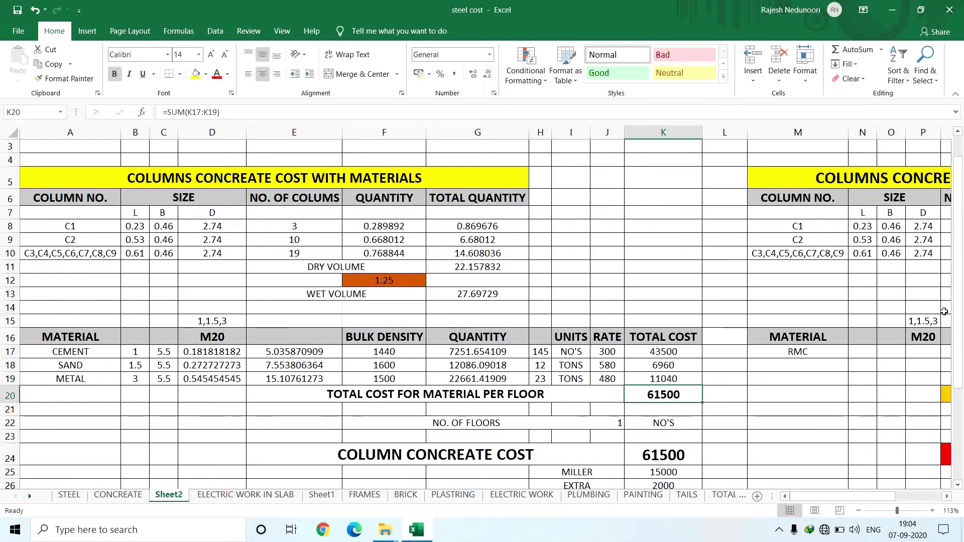
# Review the column concrete cost and the miller charge alongside the number of C1 and C2 columns
pyautogui.moveTo(958, 316); pyautogui.dragTo(958, 379)
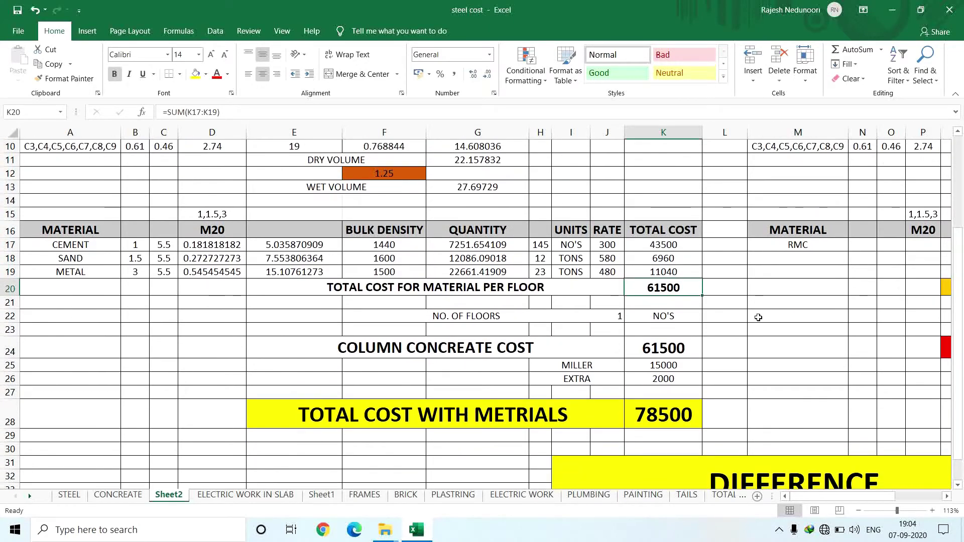
pyautogui.click(655, 353)
pyautogui.click(658, 367)
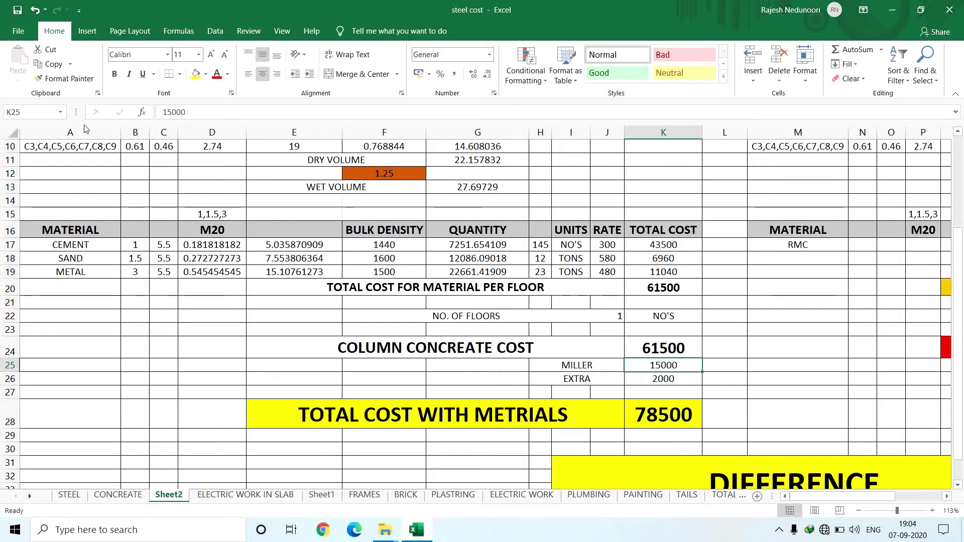
pyautogui.scroll(2, 212, 317)
pyautogui.click(297, 212)
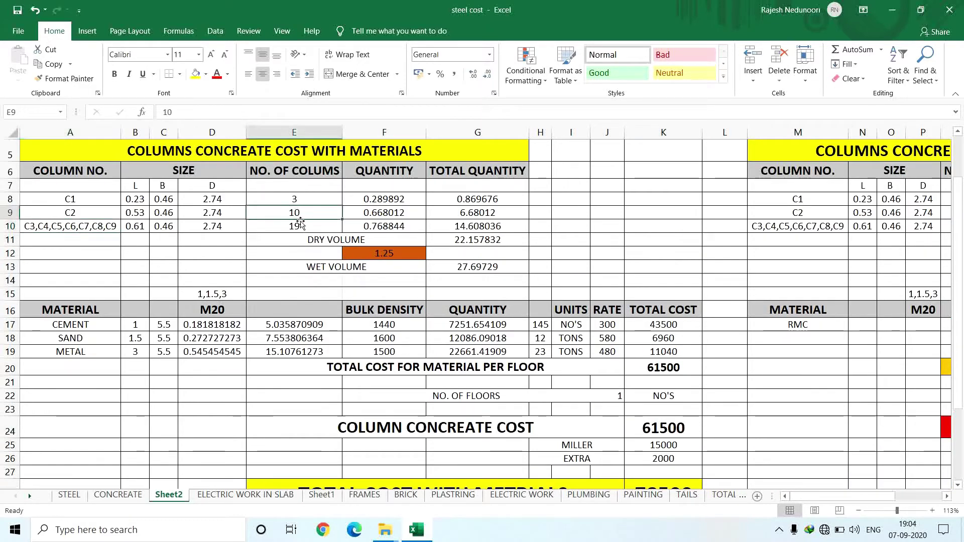
pyautogui.click(306, 199)
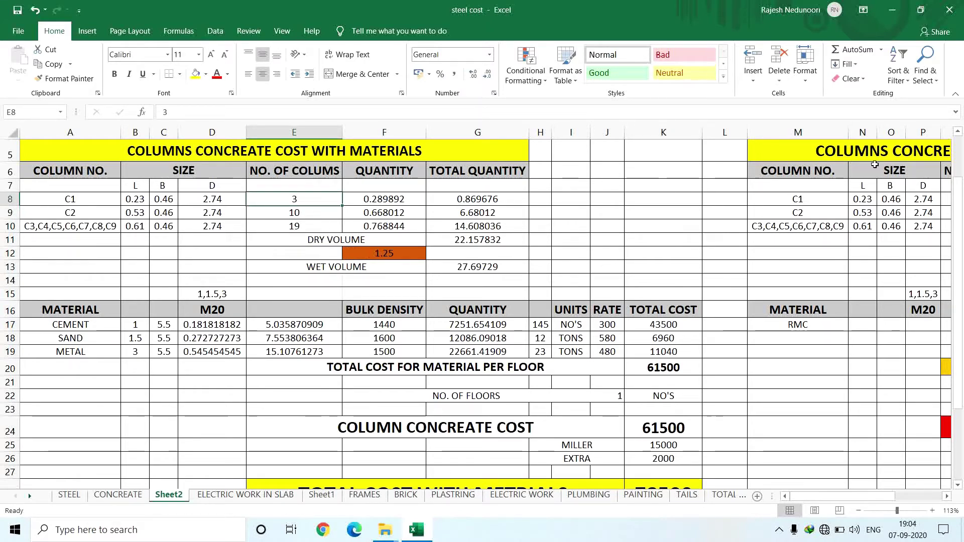
pyautogui.moveTo(959, 221); pyautogui.dragTo(959, 234)
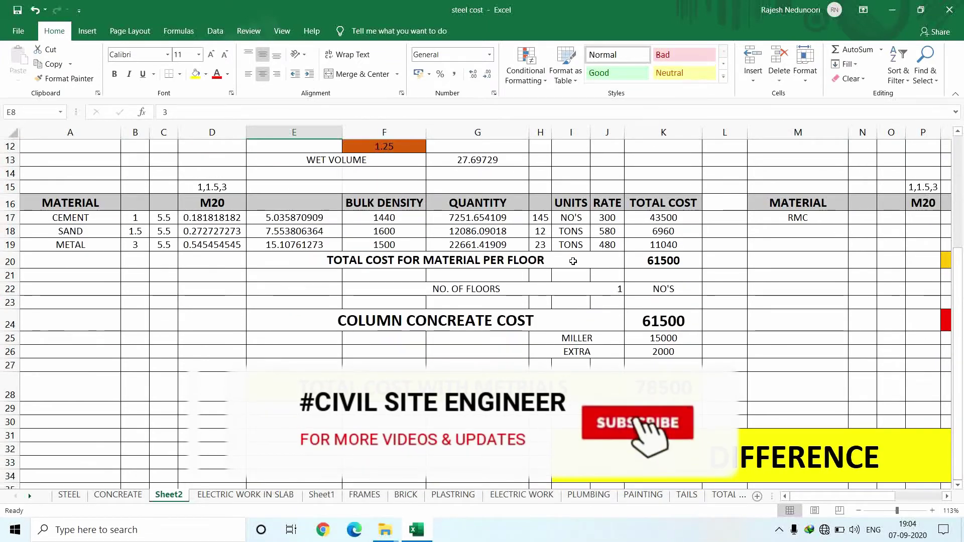
pyautogui.click(672, 342)
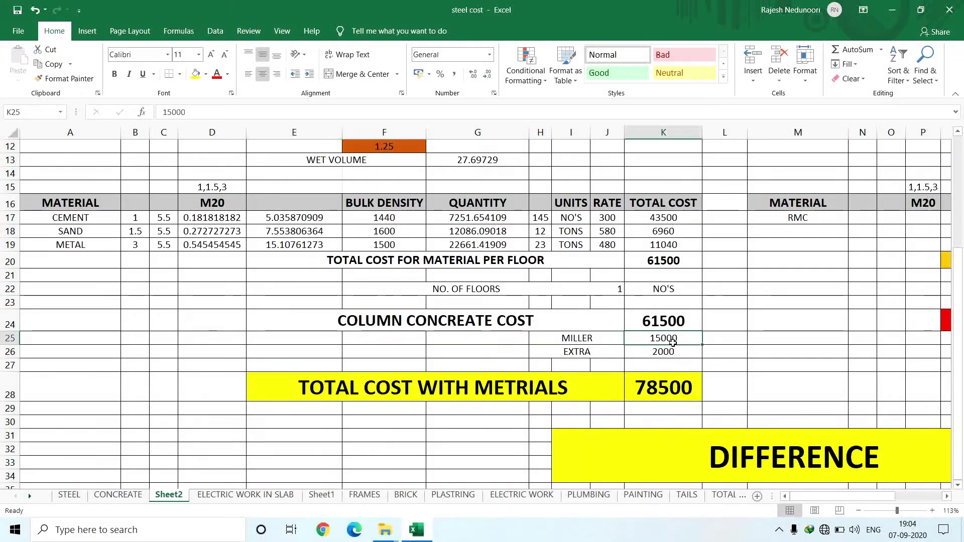
# Review the extra charge and the formula for the total column concrete cost with materials
pyautogui.click(672, 352)
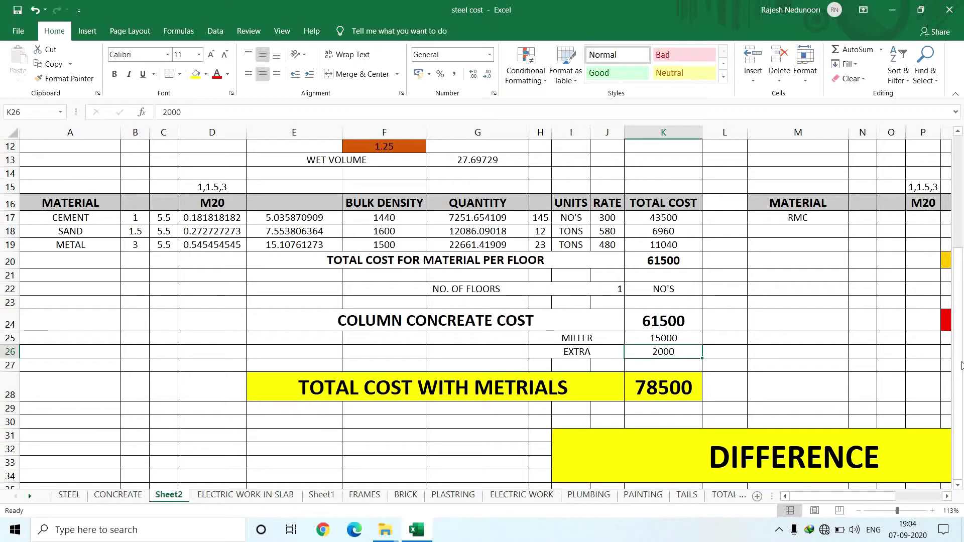
pyautogui.click(663, 393)
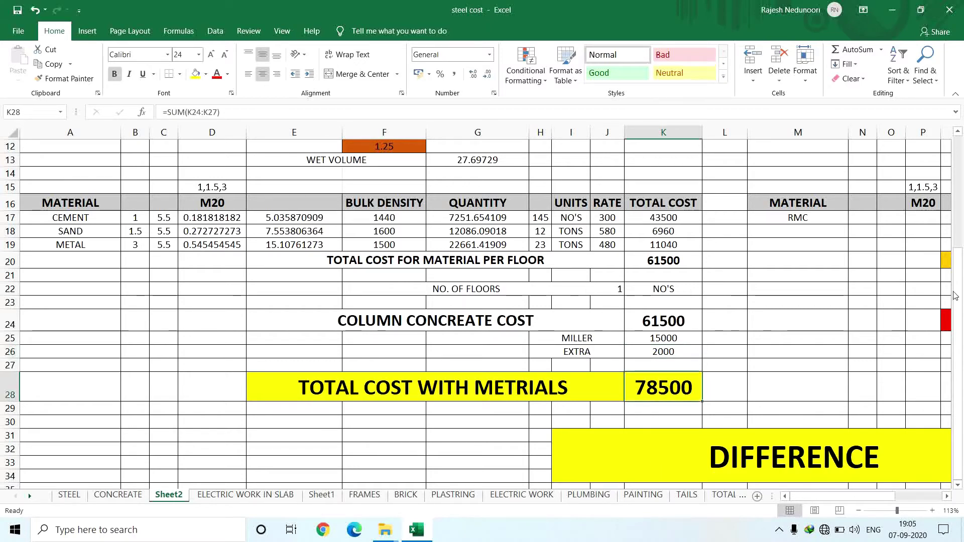
# Examine the ready mix concrete estimate's heading, column sizes and the formula that sums its dry volume
pyautogui.moveTo(957, 296); pyautogui.dragTo(959, 177)
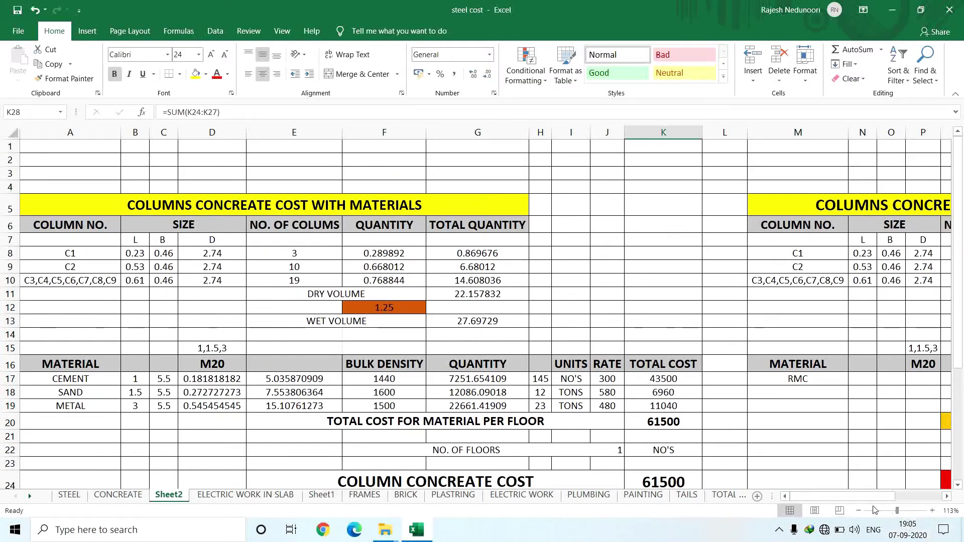
pyautogui.moveTo(883, 497); pyautogui.dragTo(930, 499)
pyautogui.click(400, 198)
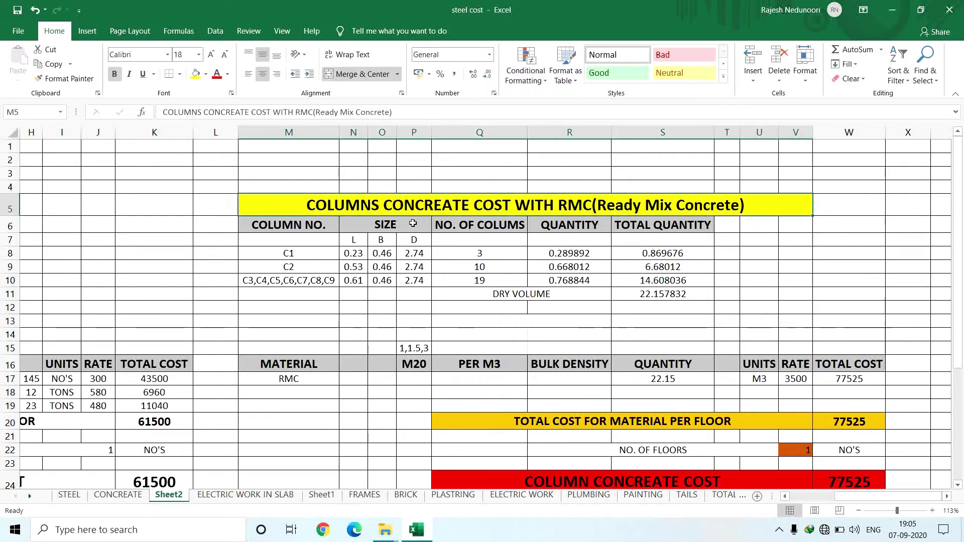
pyautogui.click(664, 296)
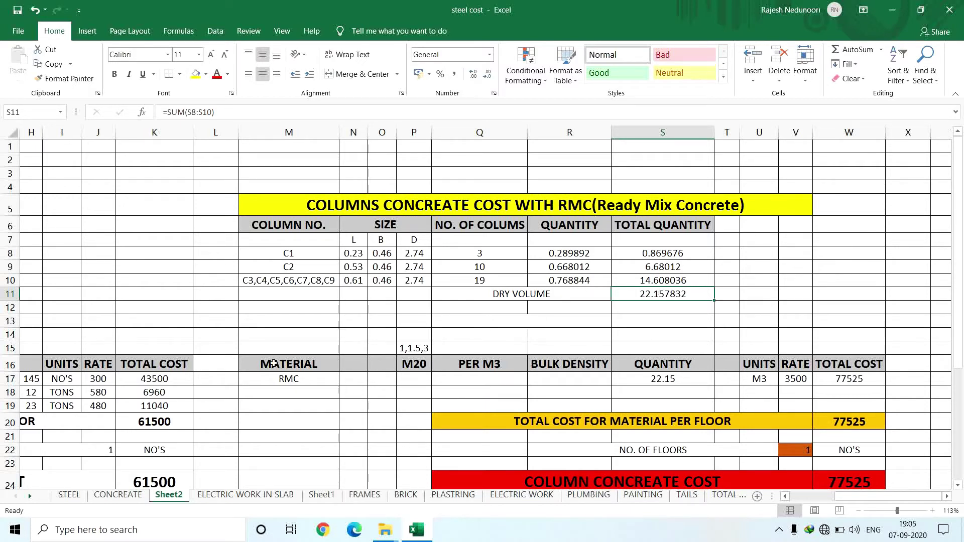
# Inspect the RMC material row, its rate per cubic metre and the total cost formula
pyautogui.click(307, 388)
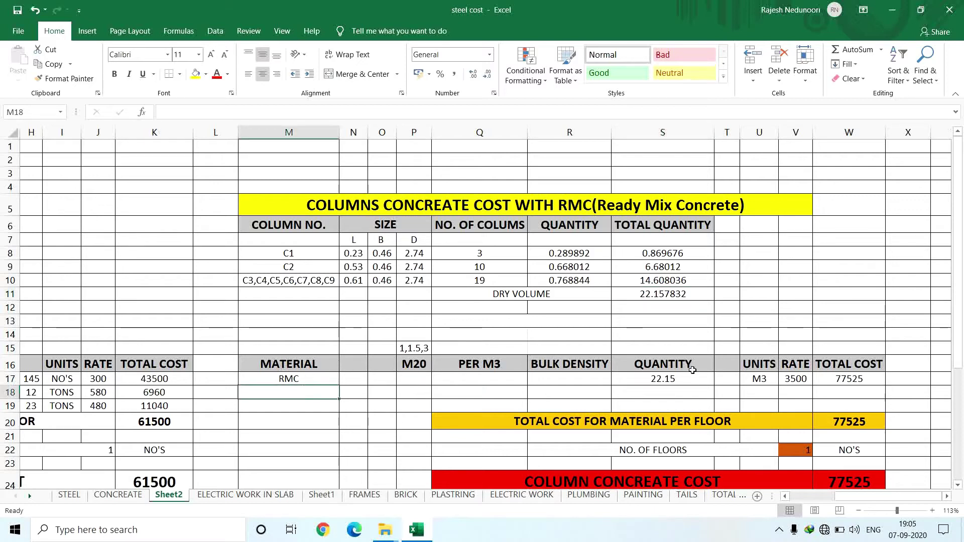
pyautogui.click(802, 381)
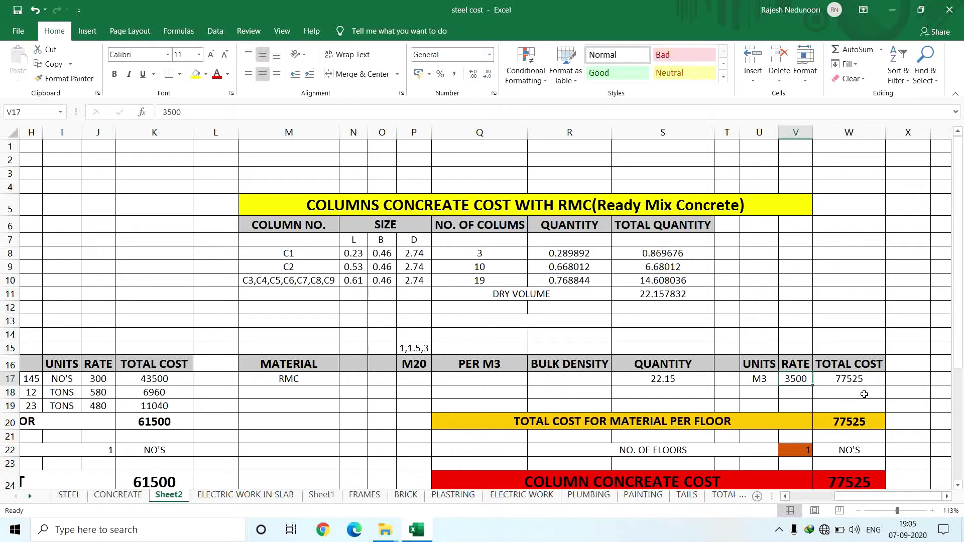
pyautogui.click(854, 383)
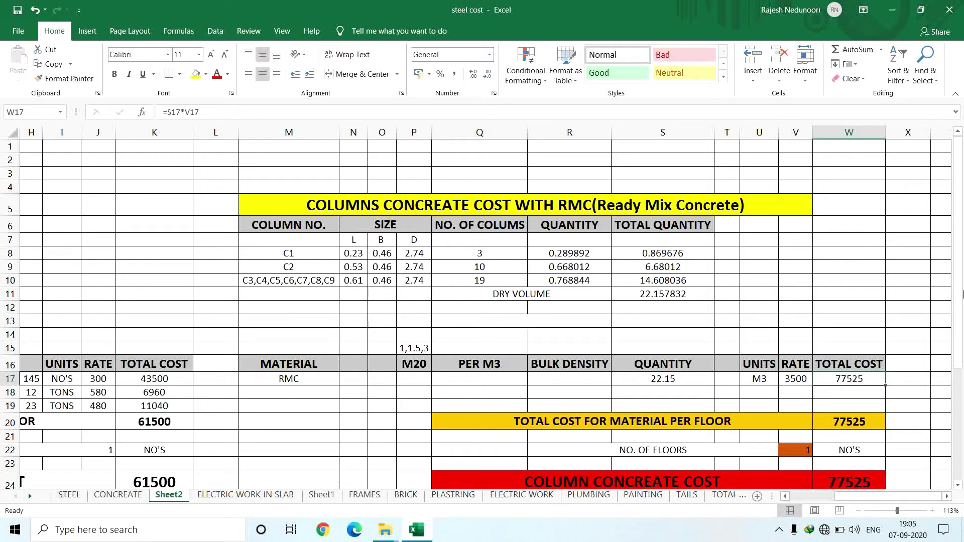
# Check how the RMC column concrete cost is derived from the material cost per floor and the number of floors
pyautogui.scroll(-4, 891, 371)
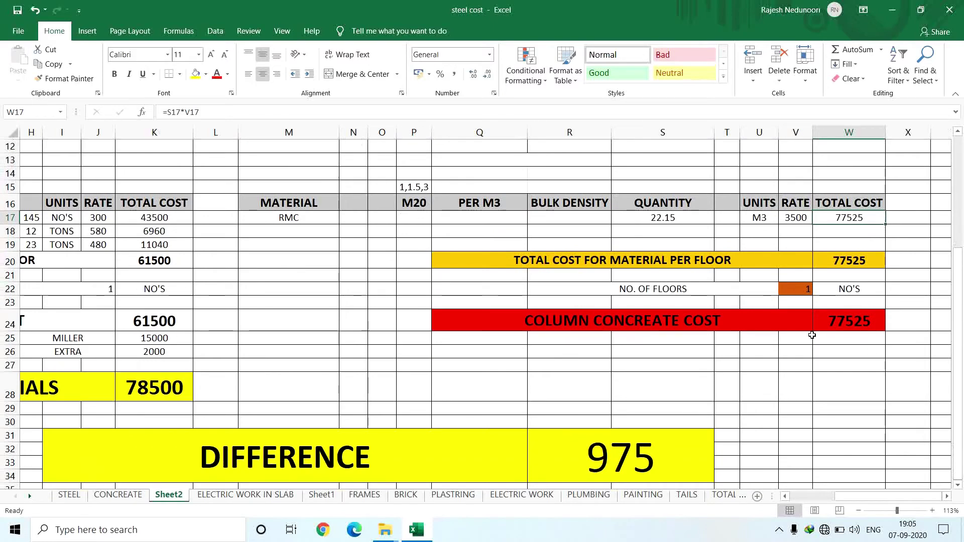
pyautogui.scroll(-1, 812, 335)
pyautogui.click(895, 317)
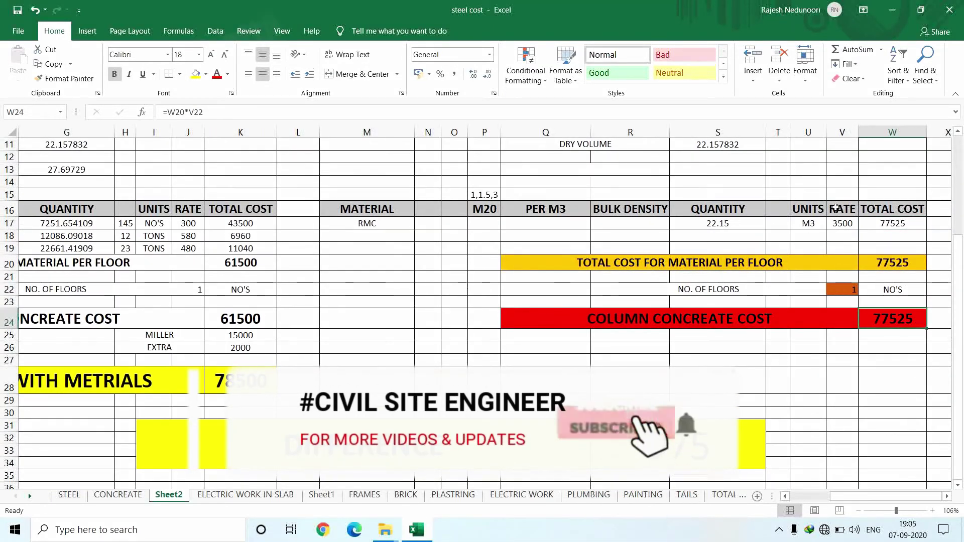
pyautogui.click(888, 231)
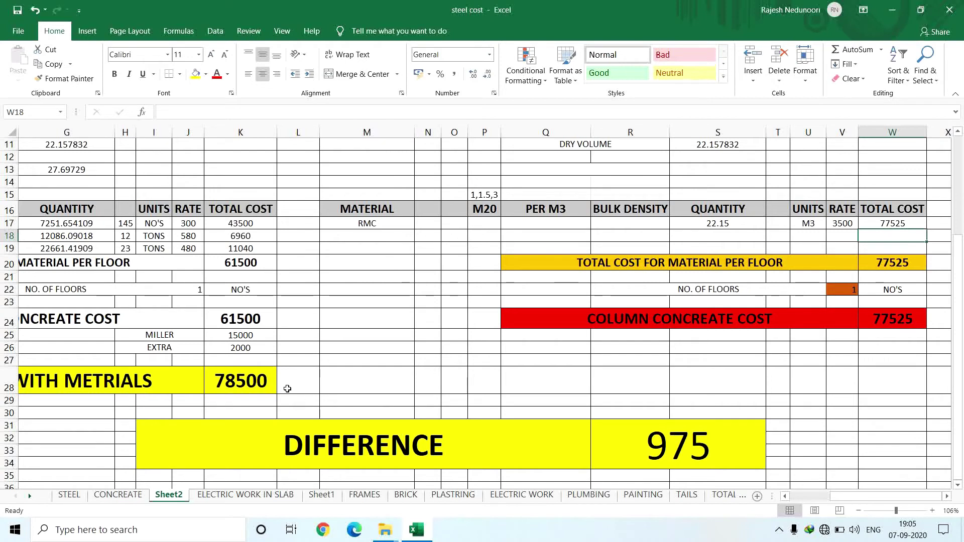
# Compare the total cost with materials against the RMC column concrete cost and inspect the difference formula
pyautogui.click(232, 381)
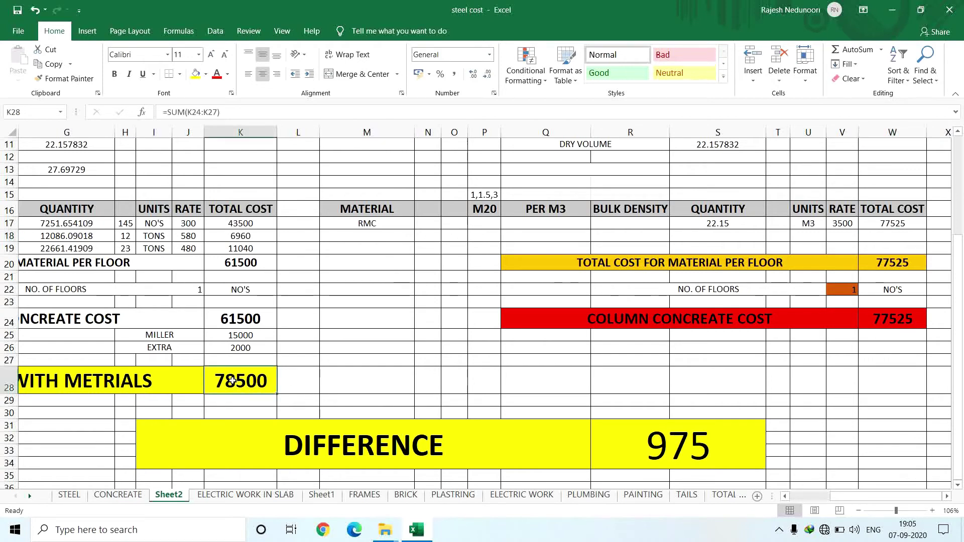
pyautogui.click(901, 313)
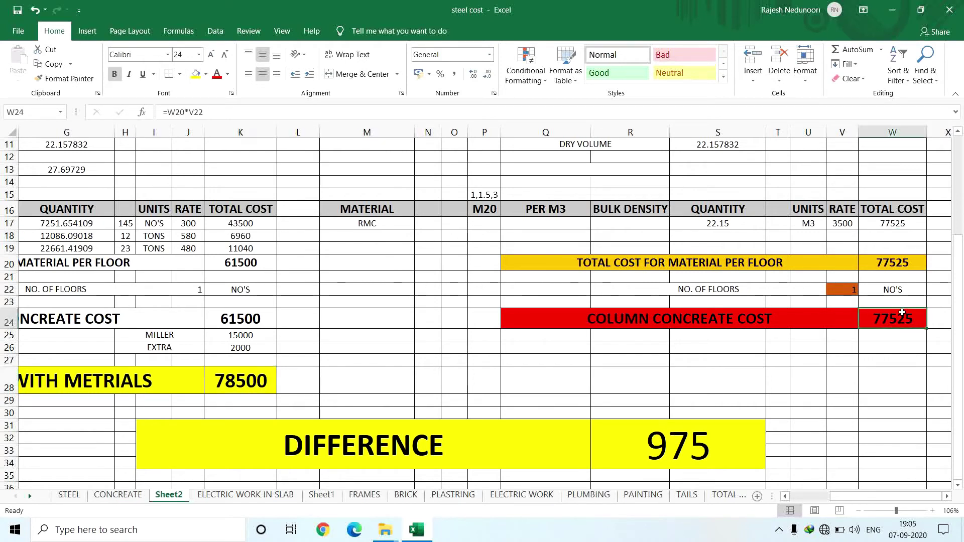
pyautogui.click(682, 455)
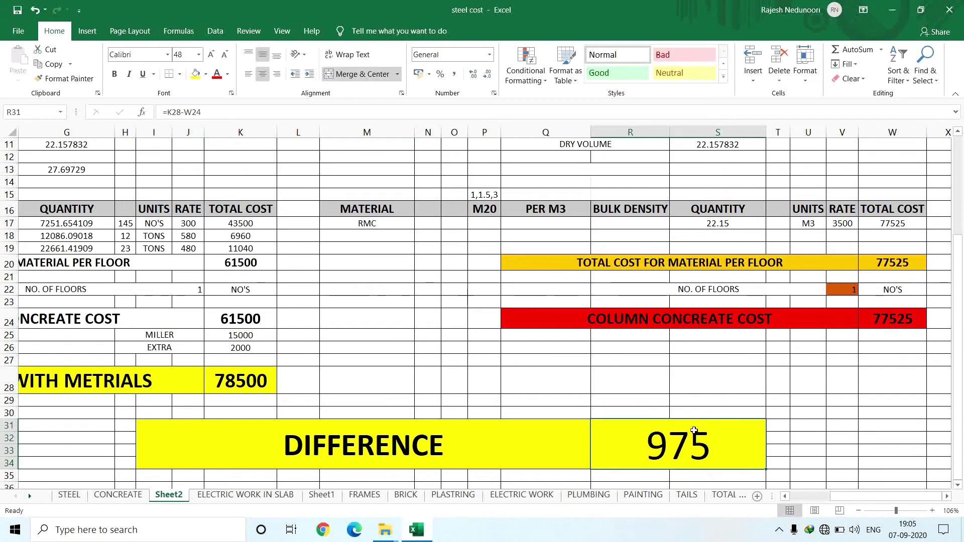
# View both column concrete estimates side by side and re-examine the total cost with materials
pyautogui.scroll(-2, 683, 456)
pyautogui.scroll(-2, 686, 458)
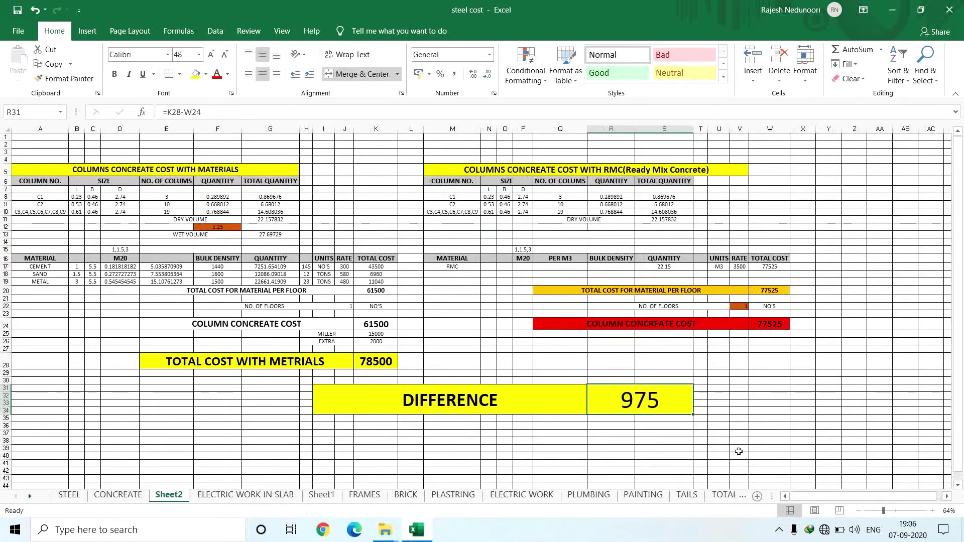
pyautogui.scroll(-1, 514, 276)
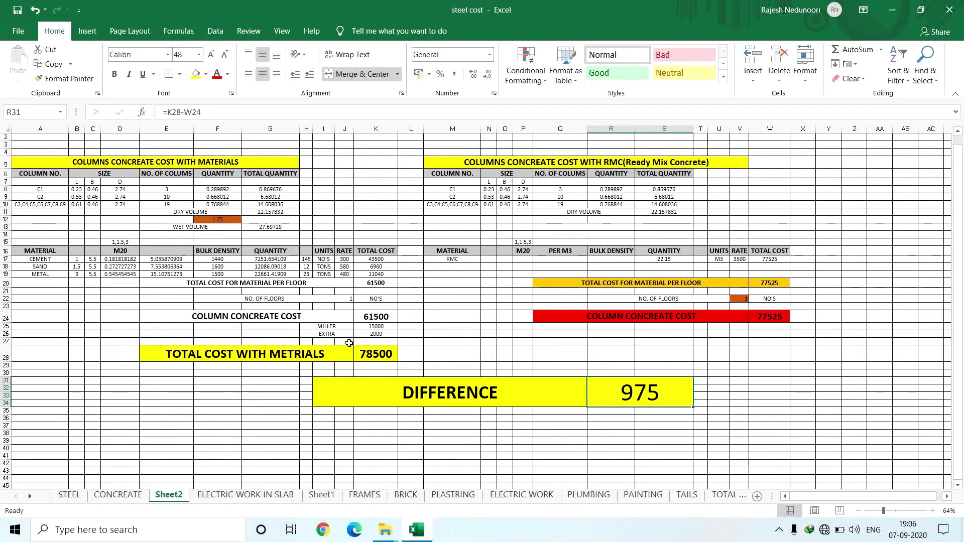
pyautogui.click(364, 352)
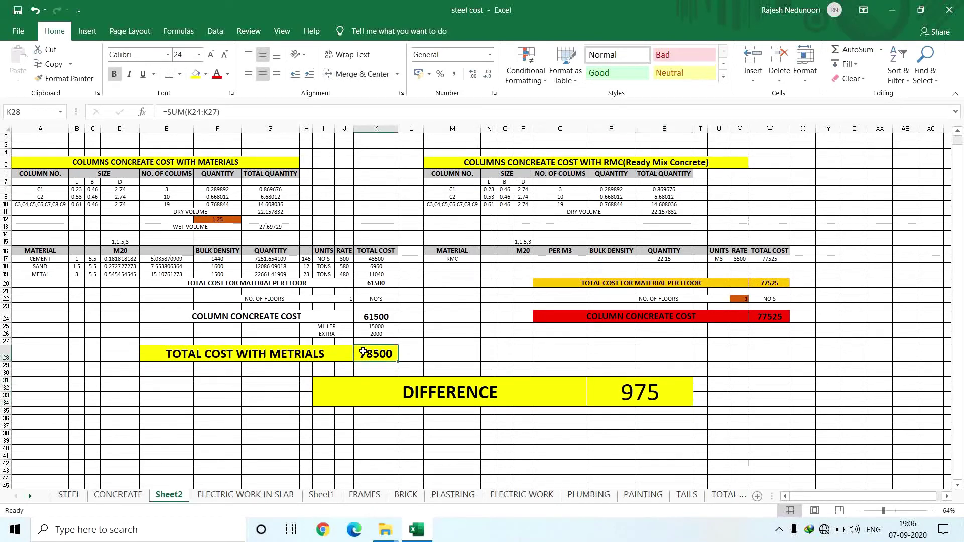